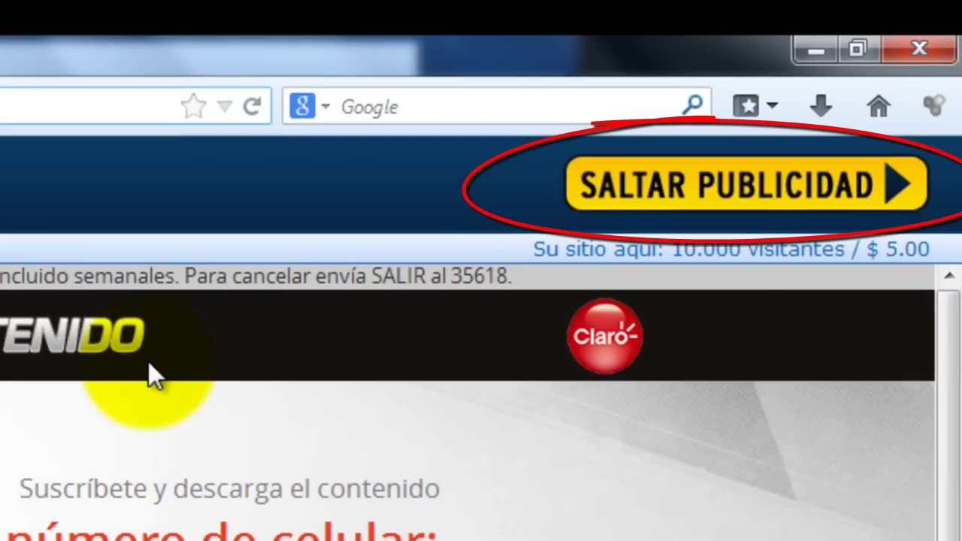
Step: Skip the advertisement with the SALTAR PUBLICIDAD option on the ad page
click(684, 194)
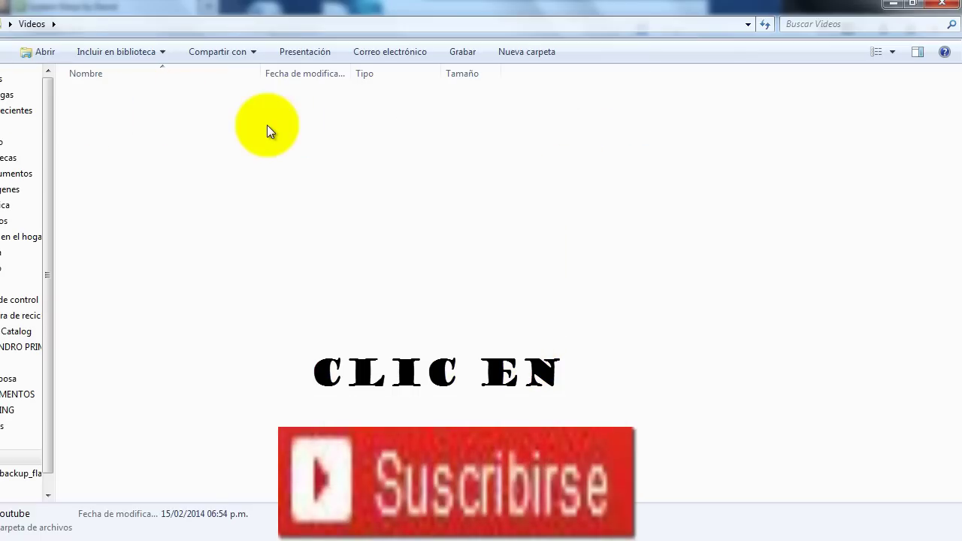
Step: Open the Youtube folder inside Videos and run ninja-setup-3.0 from the non-portable System Ninja folder
double_click(266, 125)
key(Down)
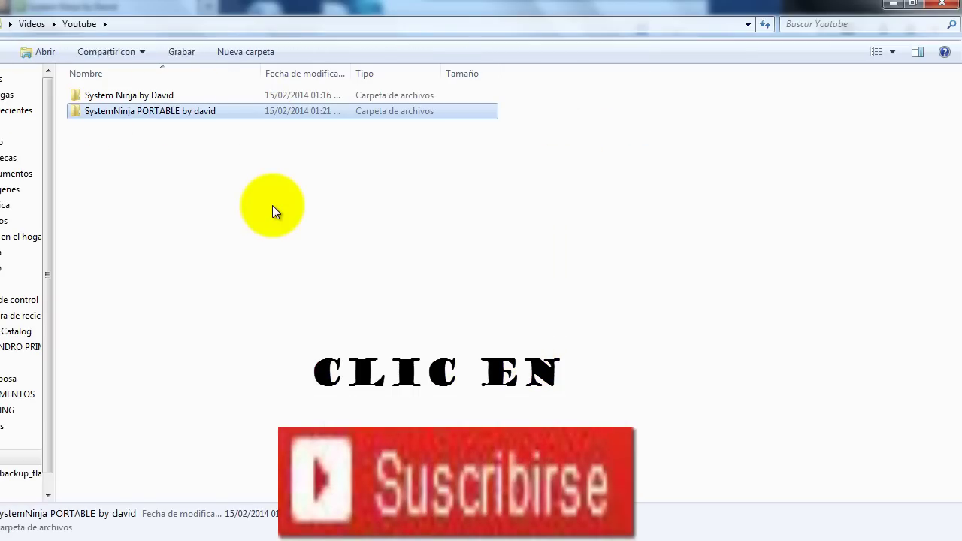
key(Up)
key(Down)
key(Up)
key(Down)
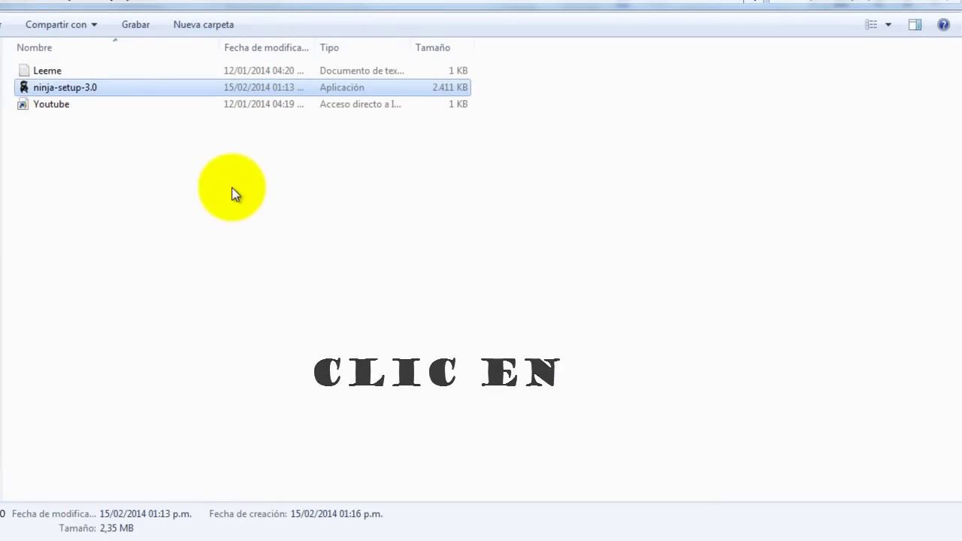
key(Return)
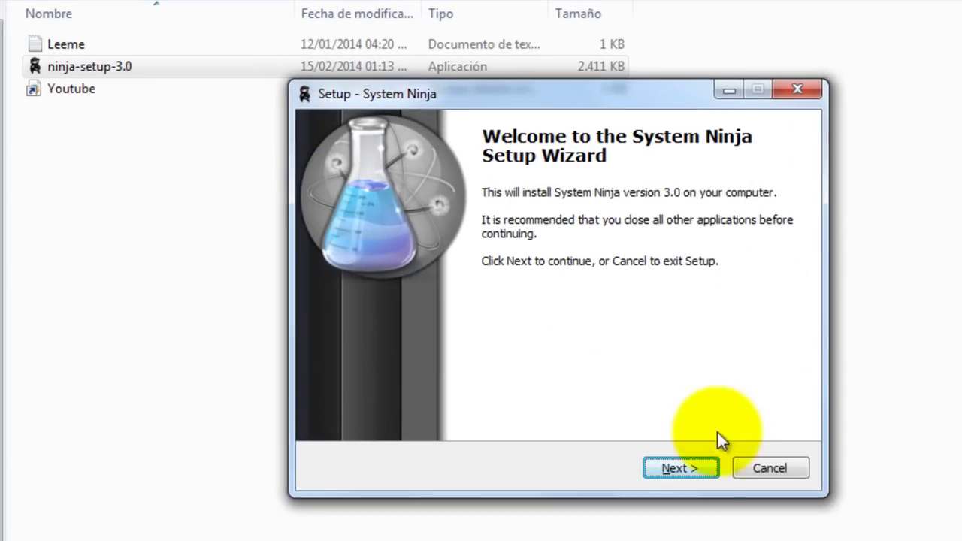
Step: Accept the license agreement and set the installation to the existing folder C:\Program Files (x86)\System Ninja
click(682, 464)
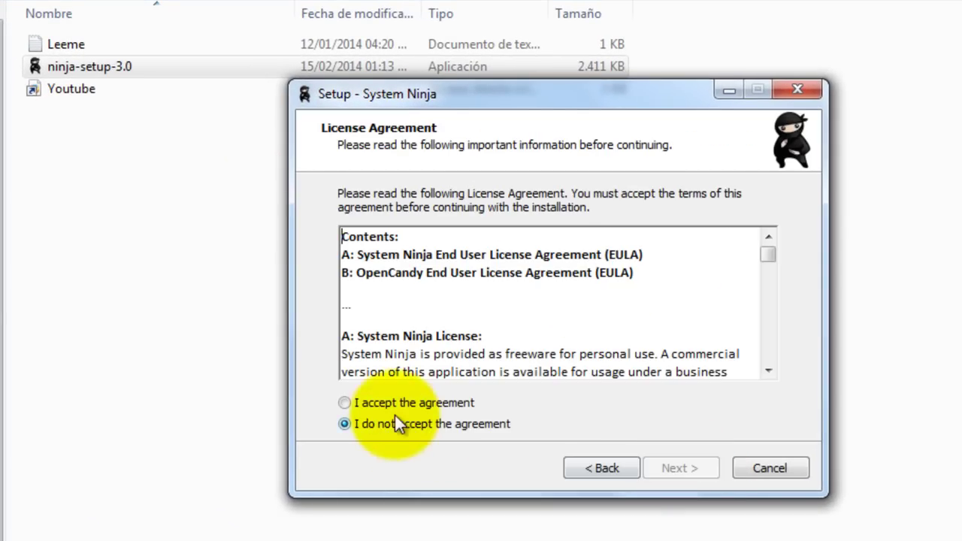
click(376, 406)
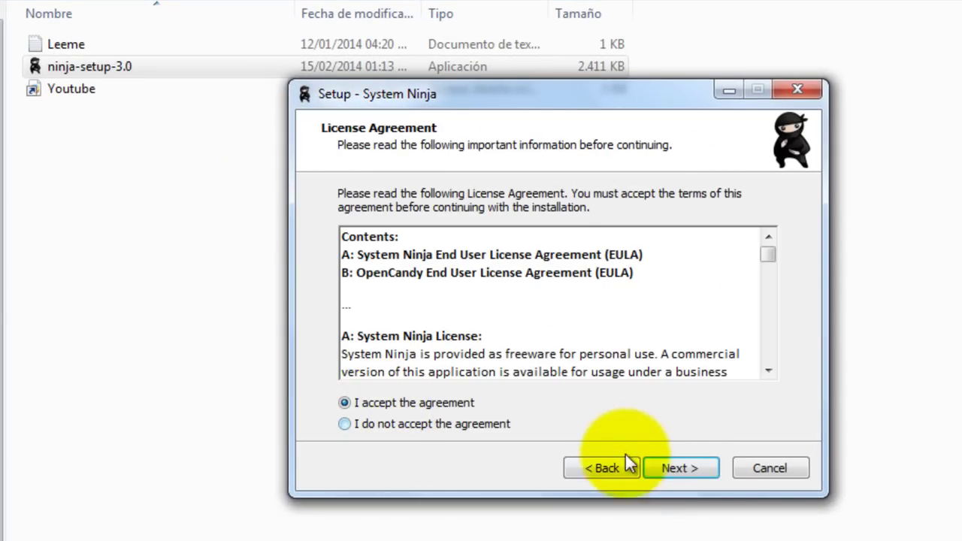
click(684, 466)
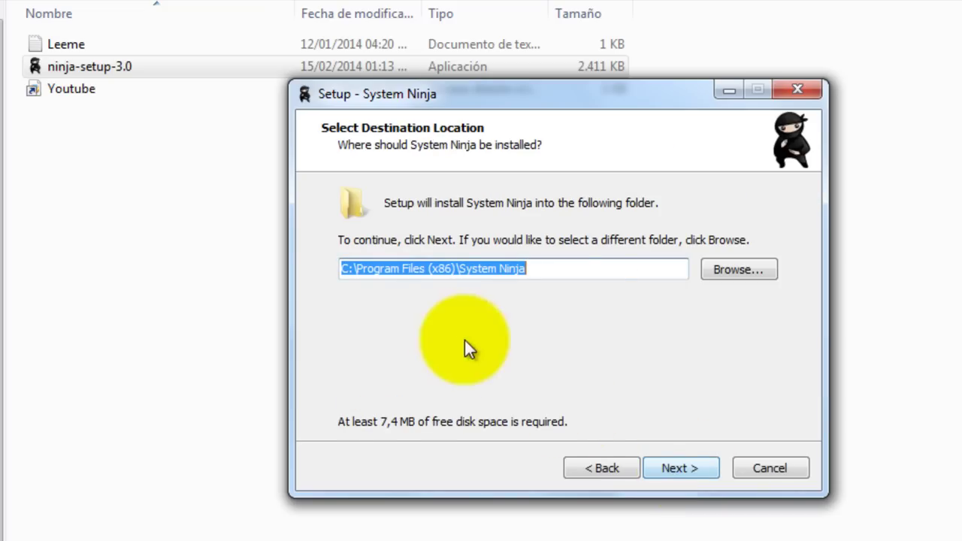
click(689, 471)
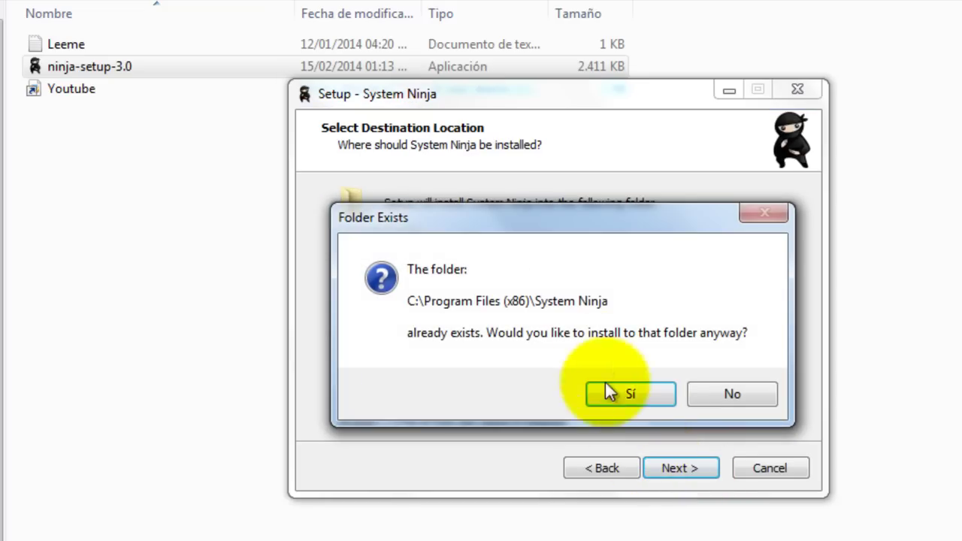
click(643, 396)
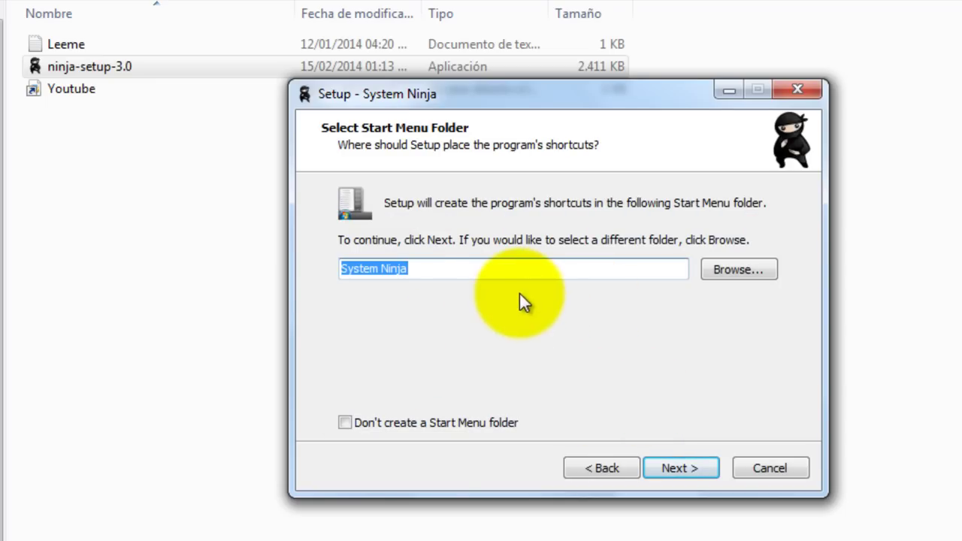
Step: Keep System Ninja as the Start Menu folder and enable creation of a desktop icon
click(674, 473)
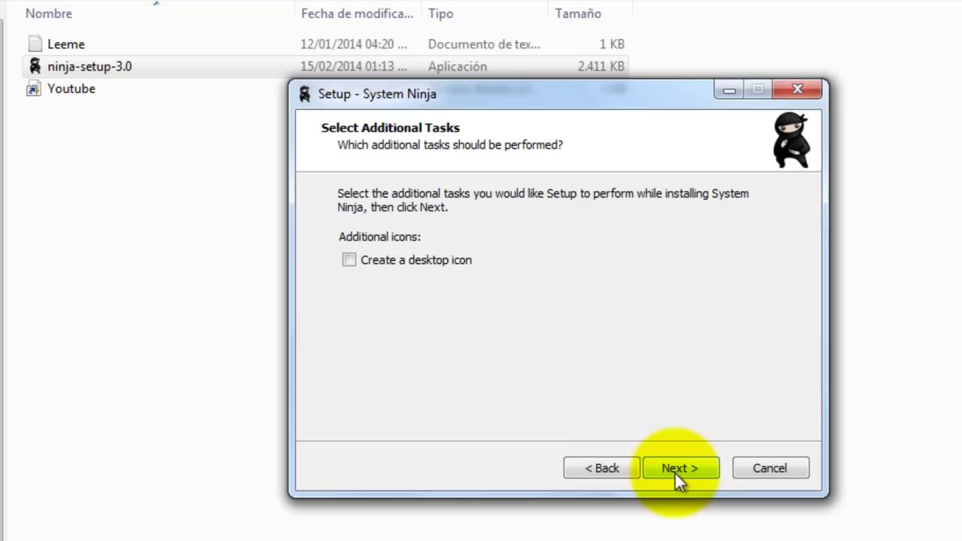
click(350, 260)
click(692, 471)
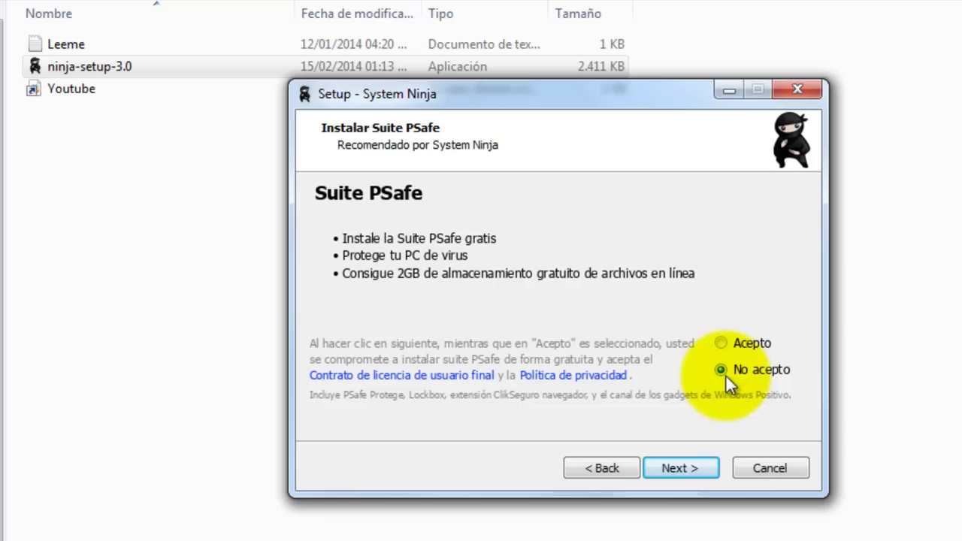
Step: Continue with the Suite PSafe offer declined, install System Ninja, and finish setup with the program launching
click(690, 467)
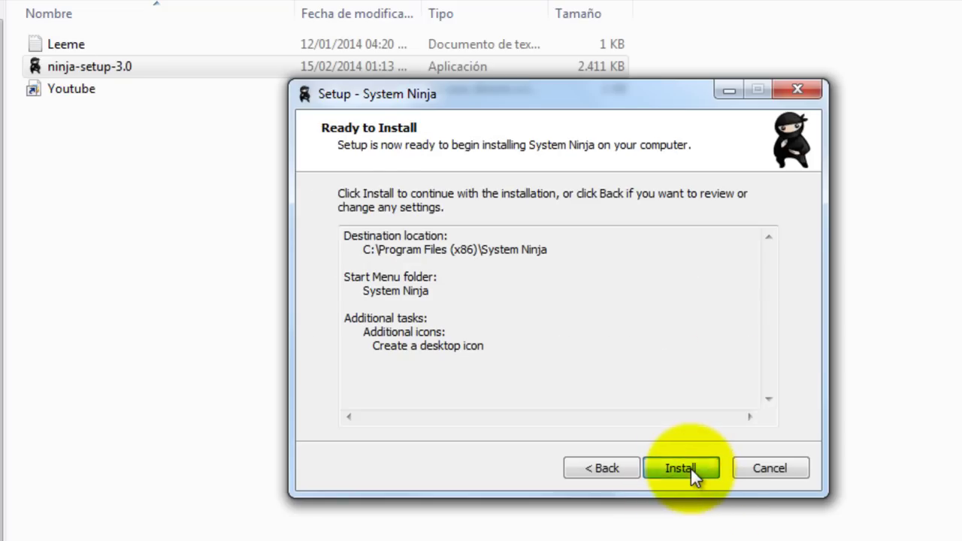
click(691, 468)
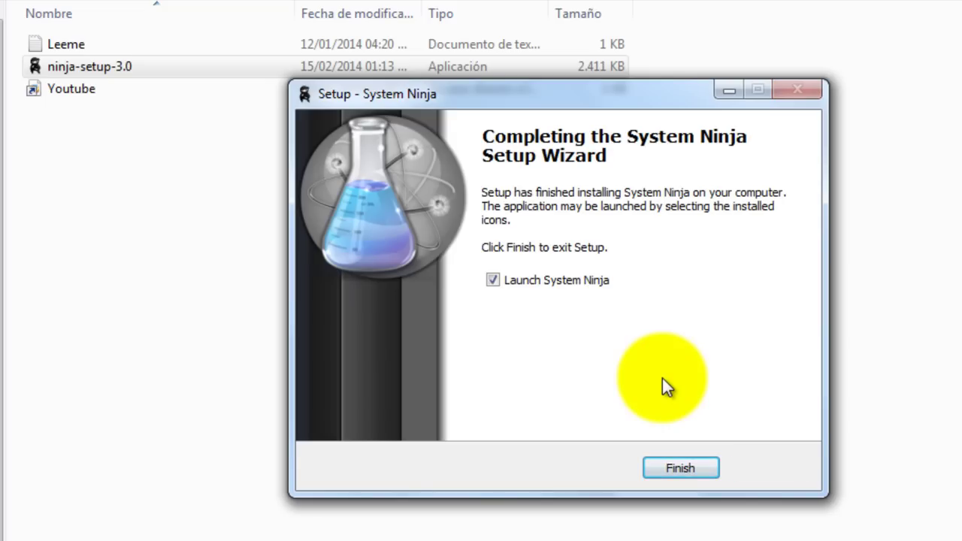
click(676, 467)
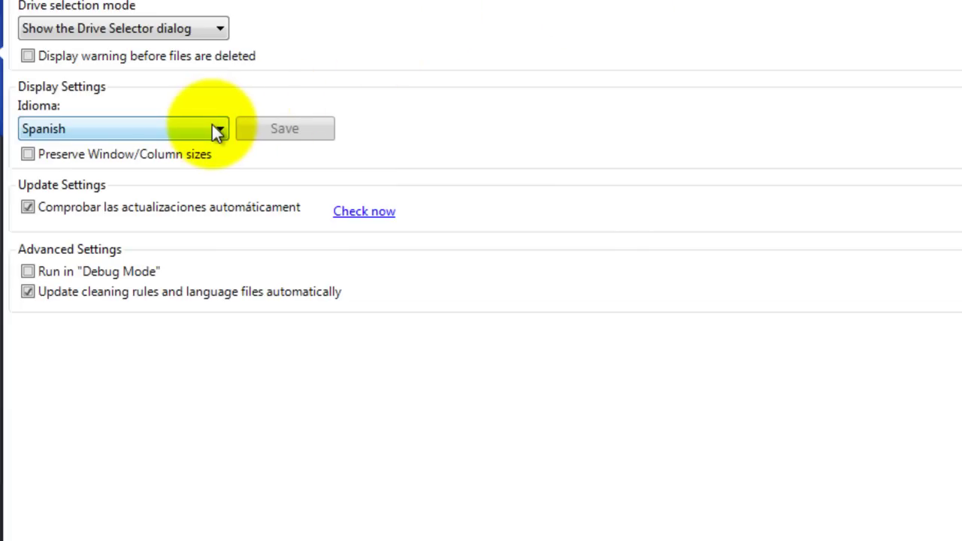
Step: Look at the interface language choices in the display settings without changing Spanish, and leave the options
click(212, 125)
click(212, 125)
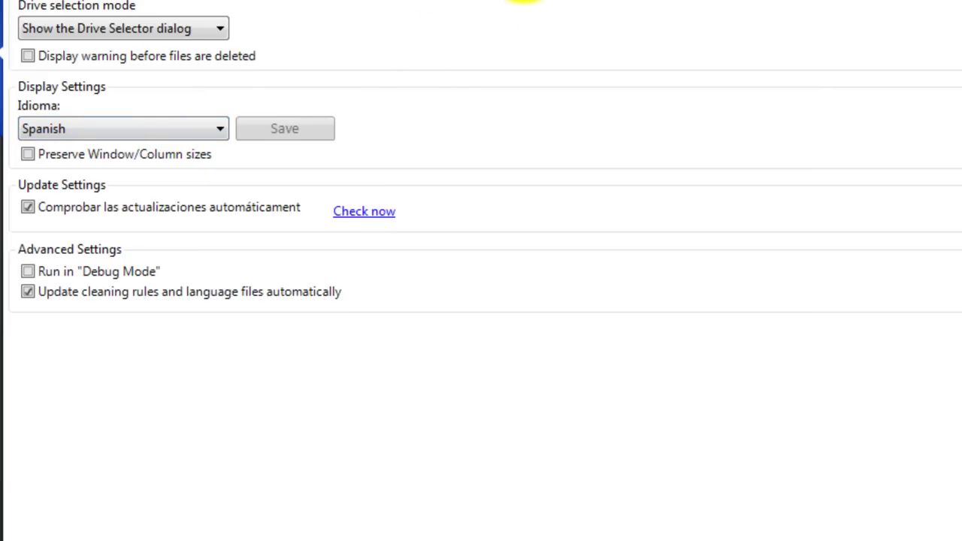
click(524, 2)
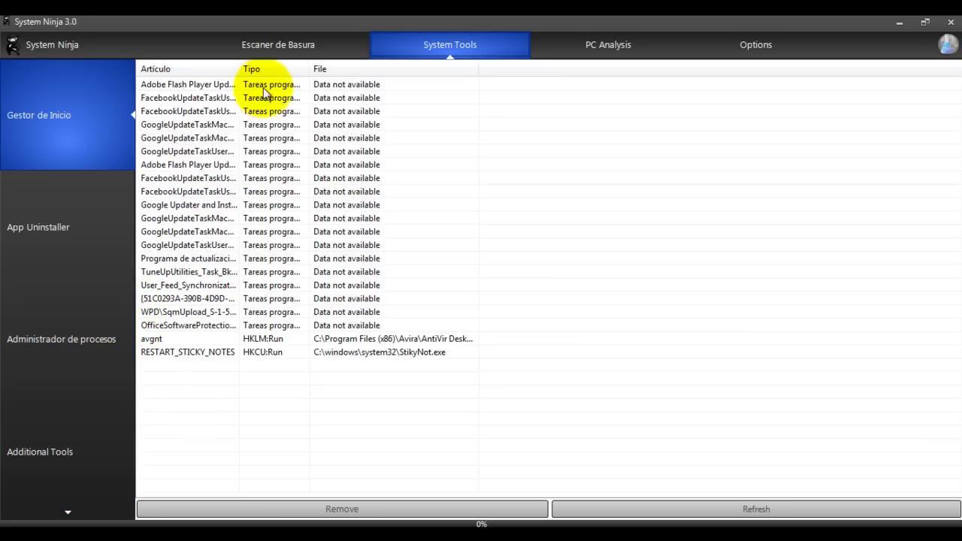
Step: Start a junk analysis in Escaner de Basura and close all open browsers for it
click(279, 51)
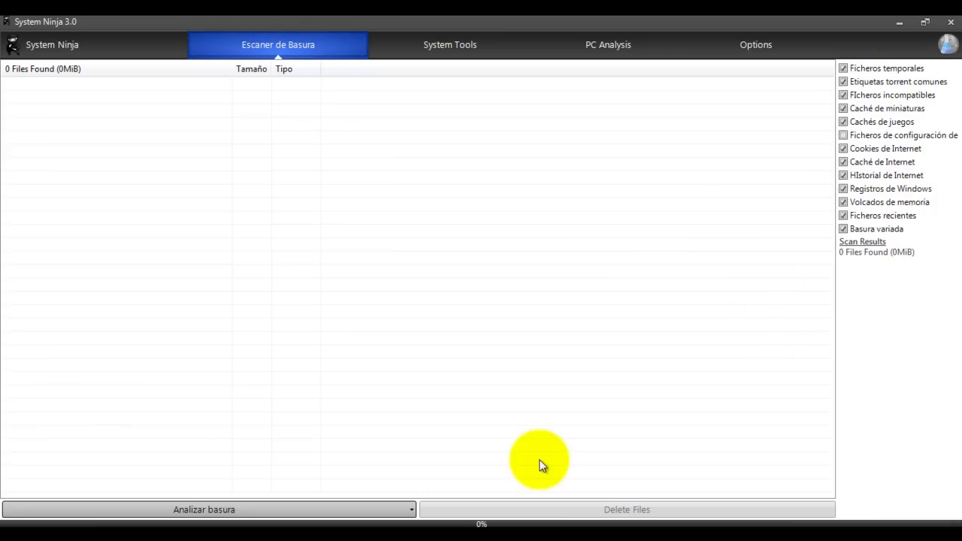
click(336, 511)
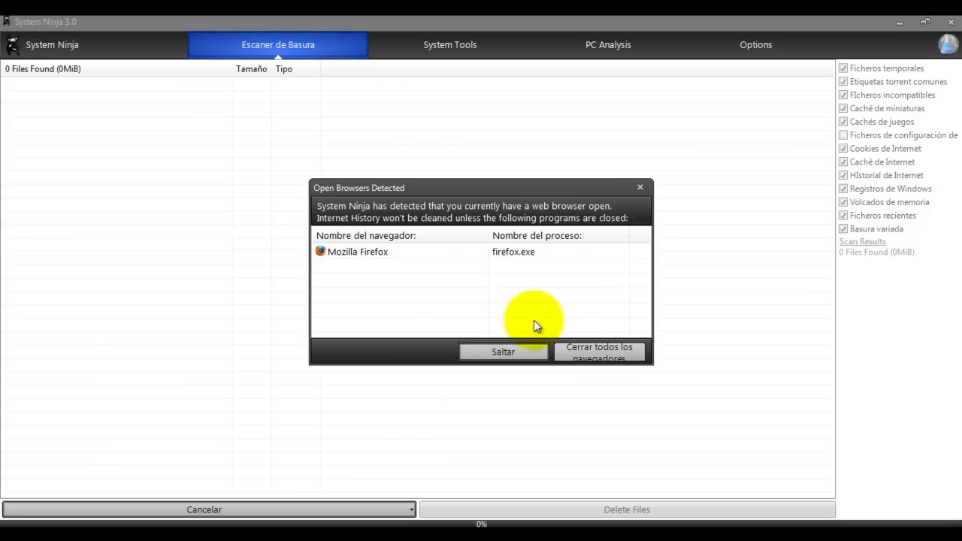
click(607, 357)
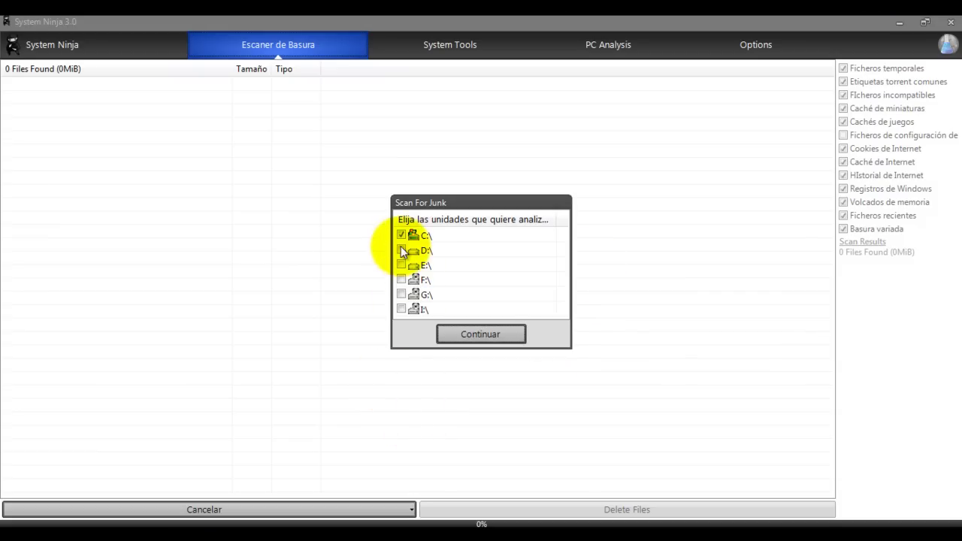
Step: Run the junk scan on drive C:\ only, leaving D:\ and E:\ deselected
click(400, 249)
click(400, 265)
click(401, 251)
click(402, 265)
click(486, 336)
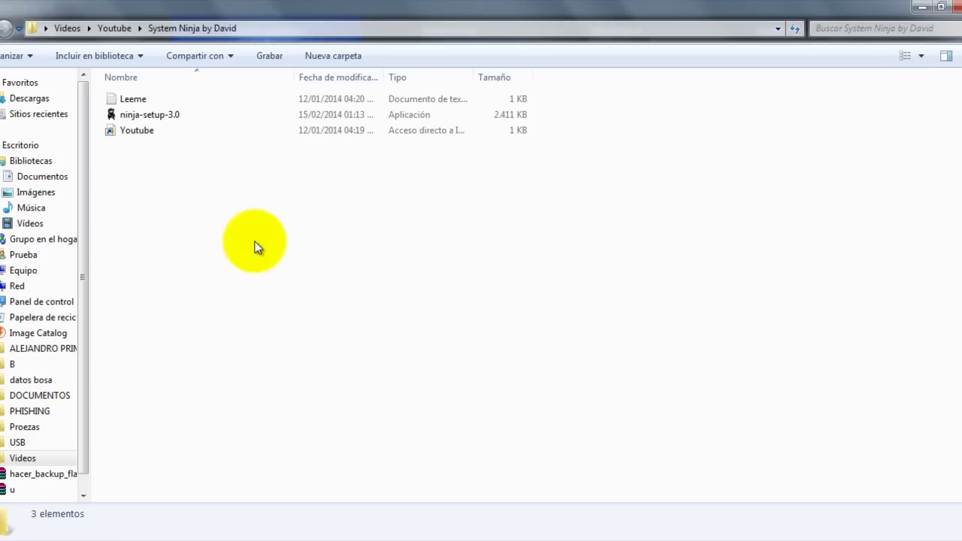
Step: Go back up to the Youtube folder and open system-ninja-portable-3.0 inside the SystemNinja PORTABLE folder
key(alt+Up)
key(Down)
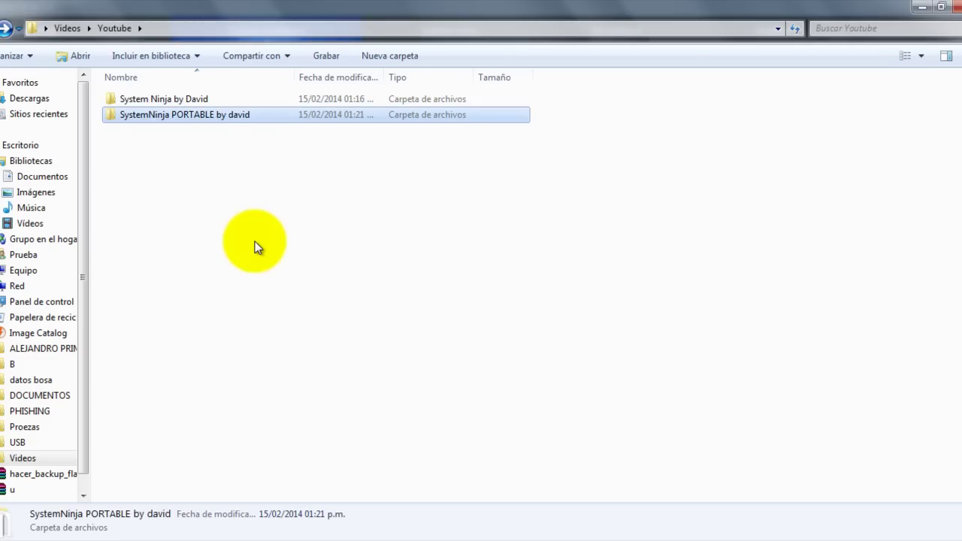
key(Return)
key(Down)
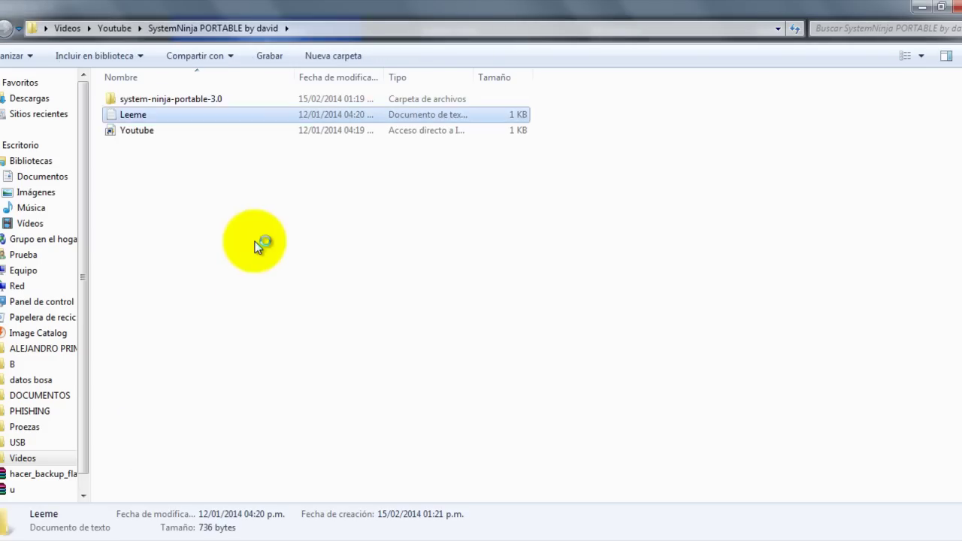
key(Up)
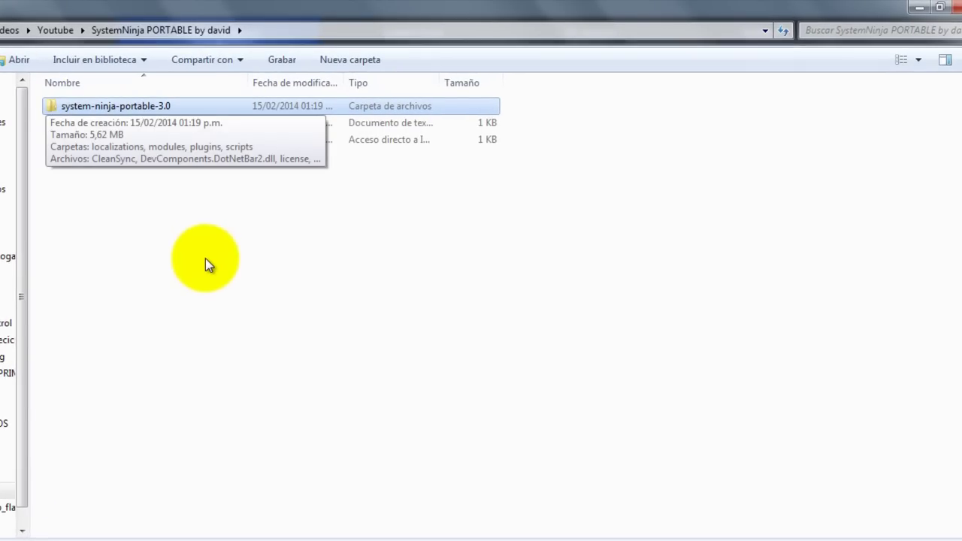
key(Return)
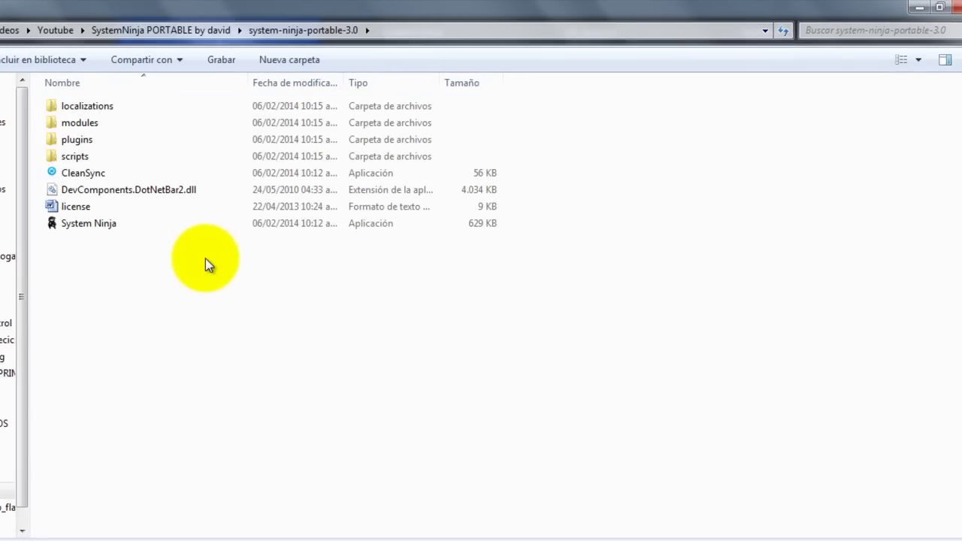
Step: Open the System Ninja application among the files of the portable version
key(Down)
key(Down)
key(Down)
key(Down)
key(Down)
key(Down)
key(Down)
key(Up)
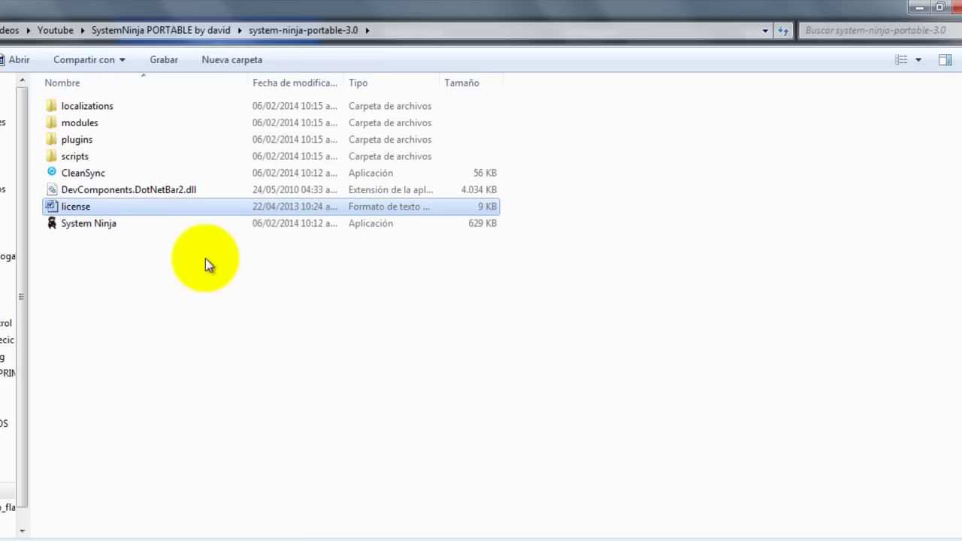
key(p)
key(c)
key(s)
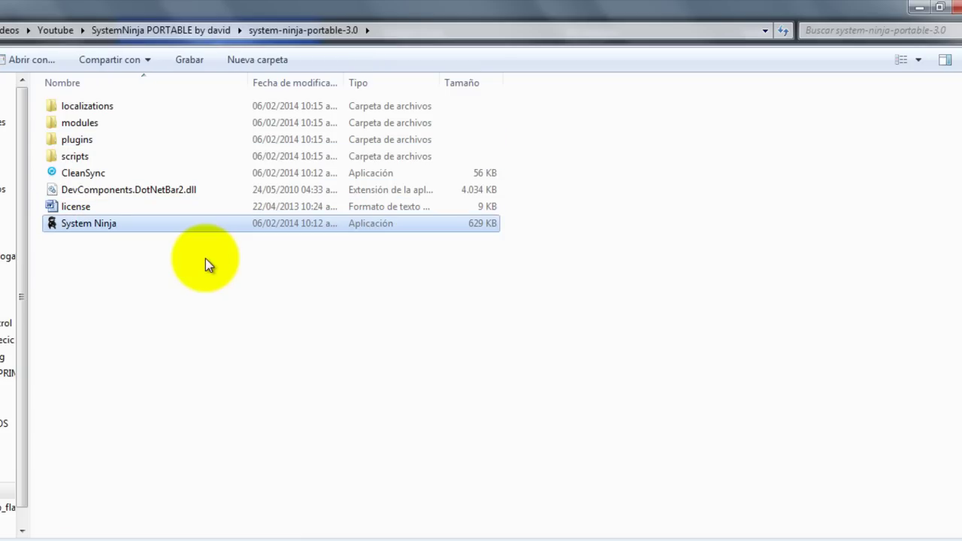
key(Return)
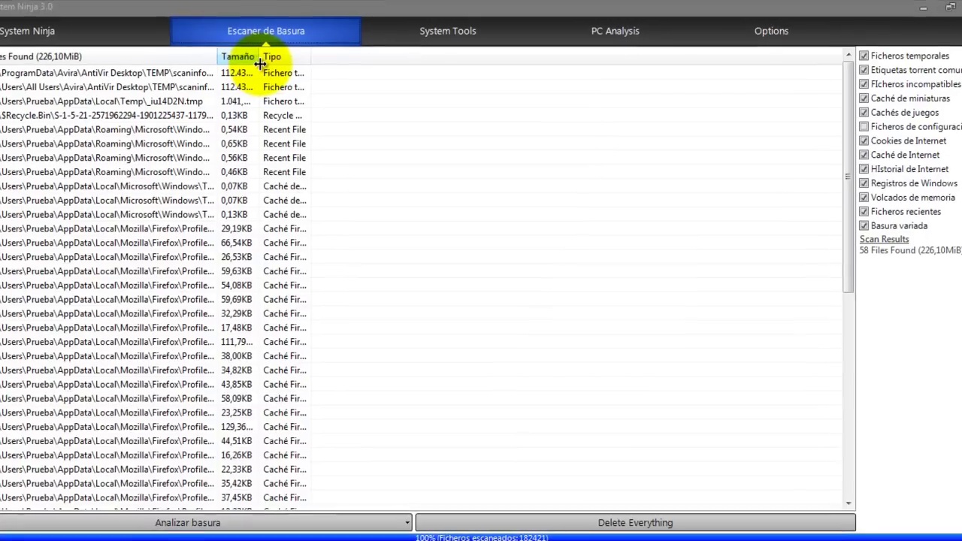
Step: Widen the Tamaño column to review the junk files found and delete everything in the list
drag(271, 69, 317, 68)
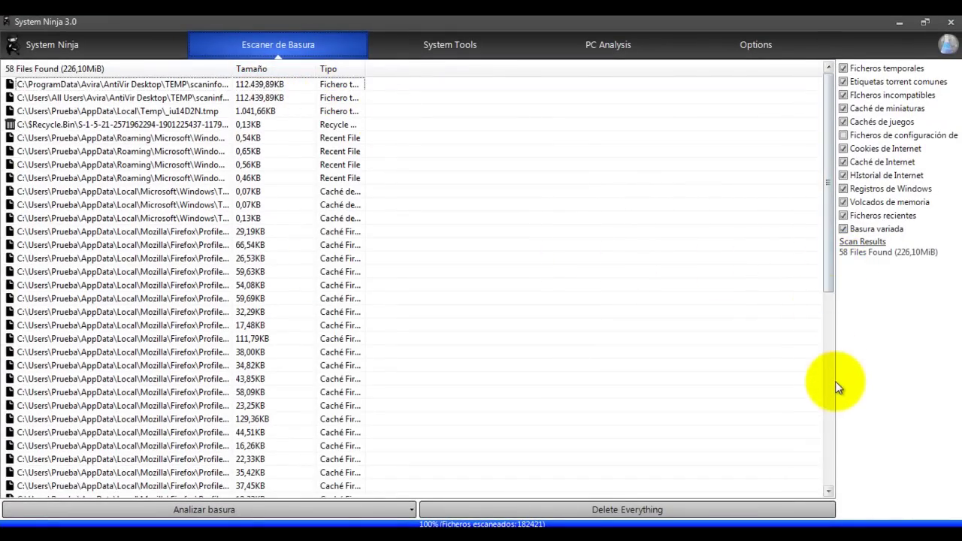
drag(829, 254, 816, 53)
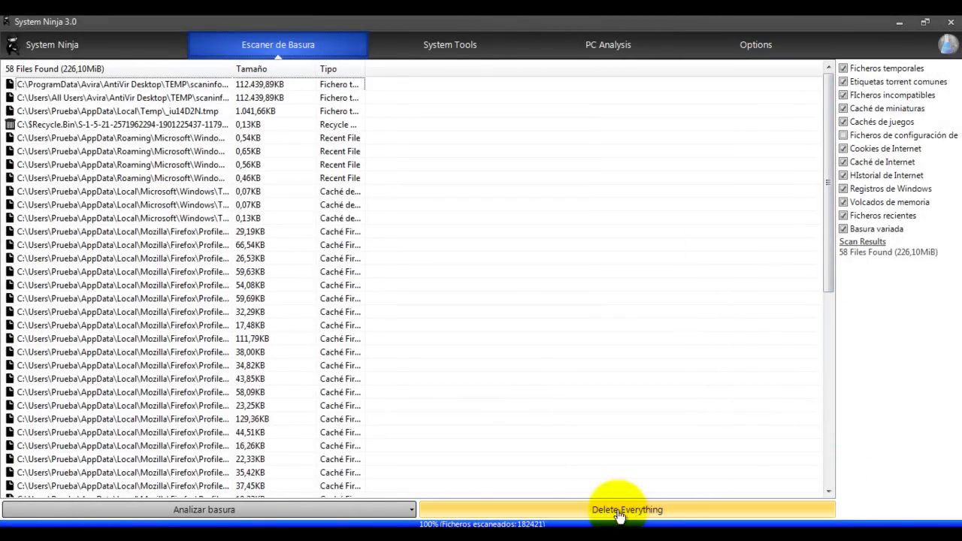
click(720, 510)
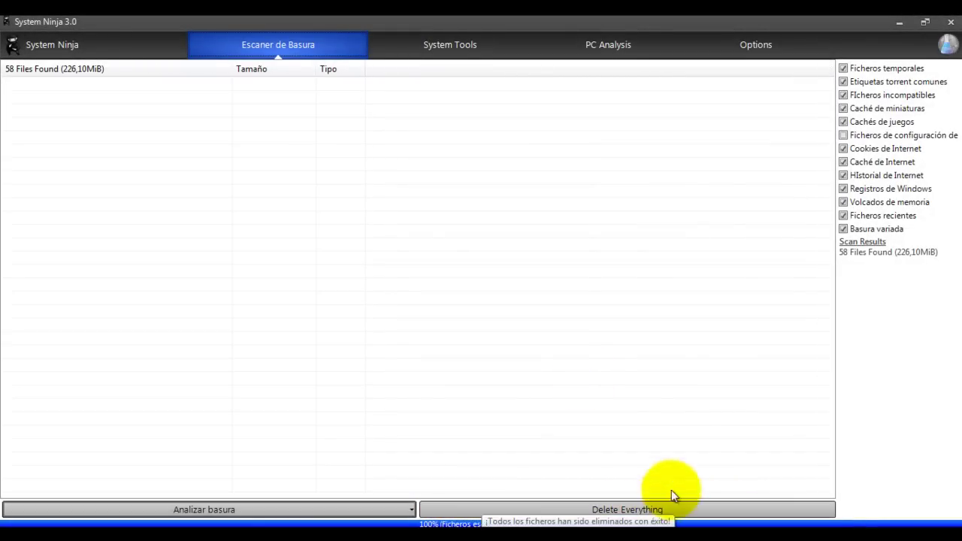
Step: Examine the PC Analysis information, covering the operating system, hard drives, logical disks and physical memory
click(604, 45)
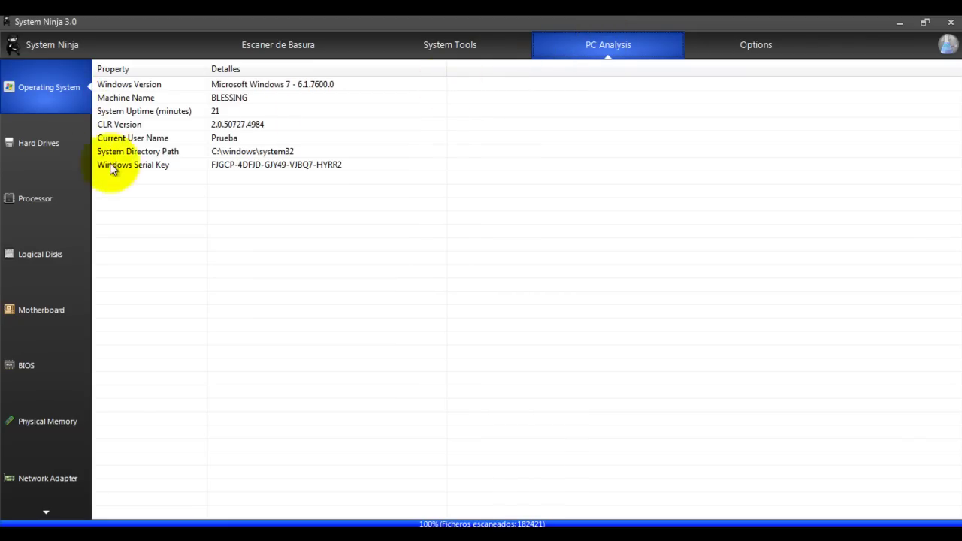
click(39, 144)
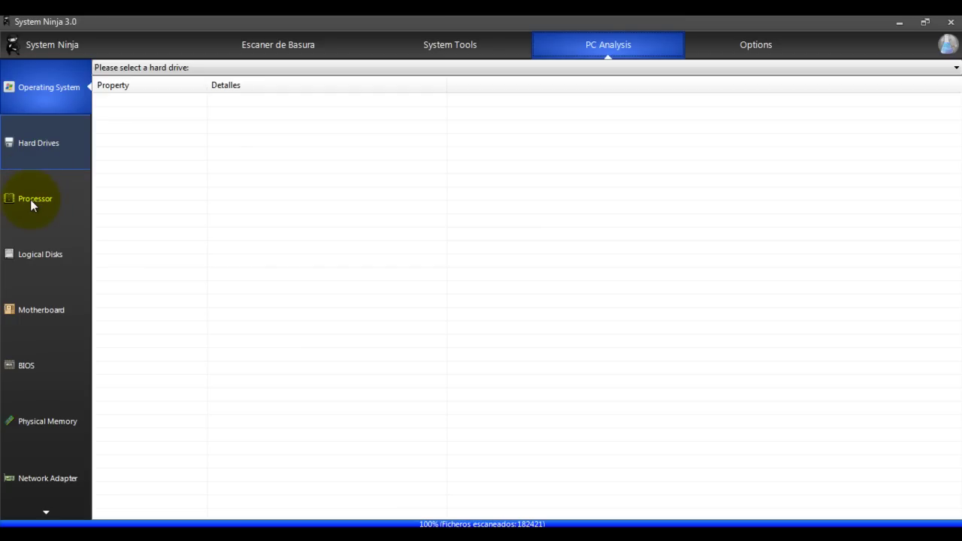
click(42, 260)
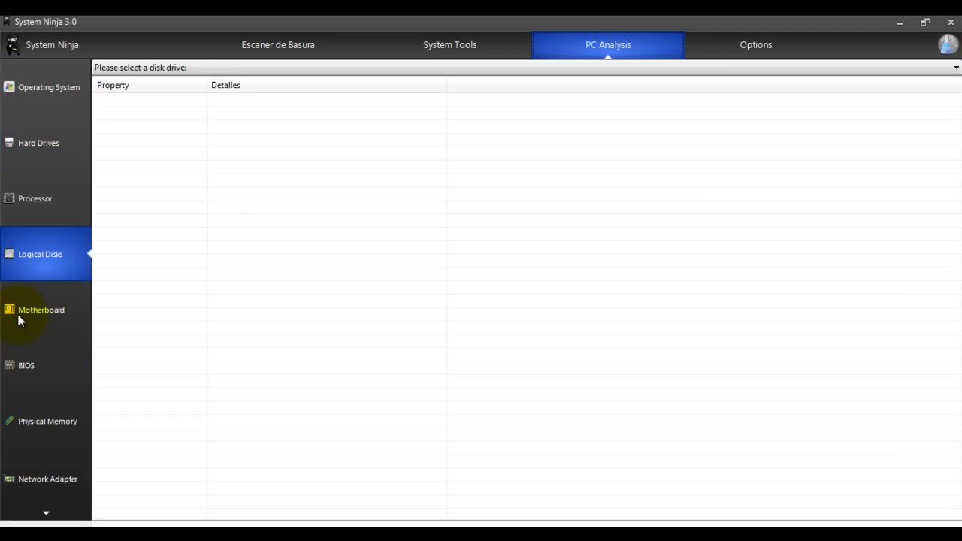
click(64, 424)
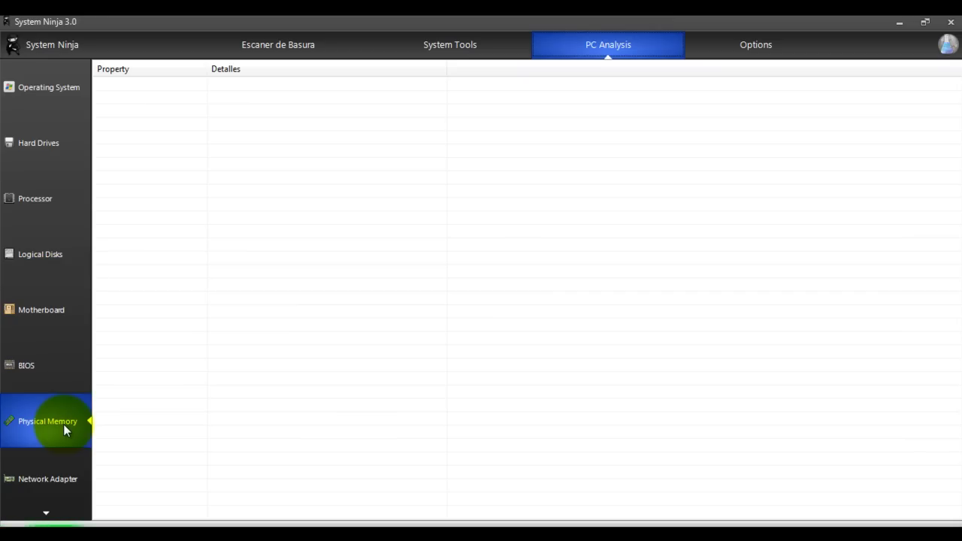